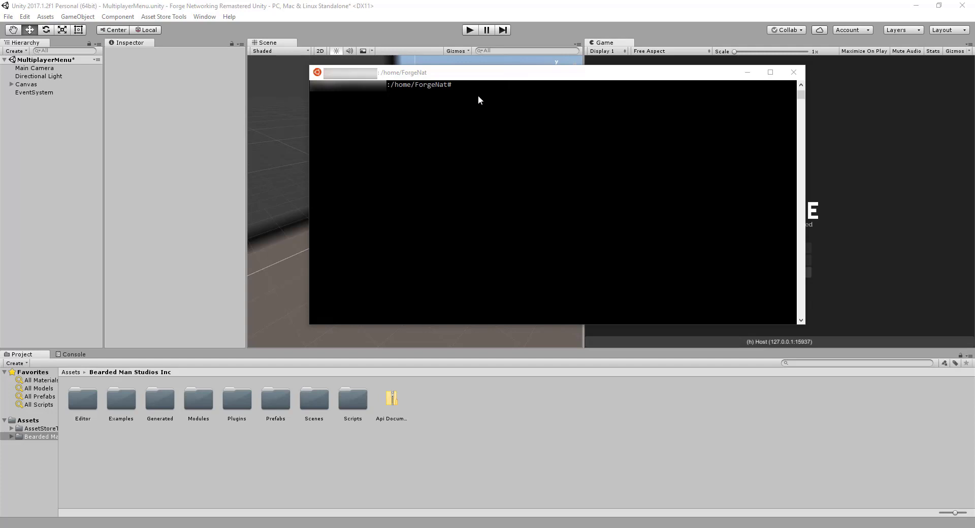
left_click(514, 78)
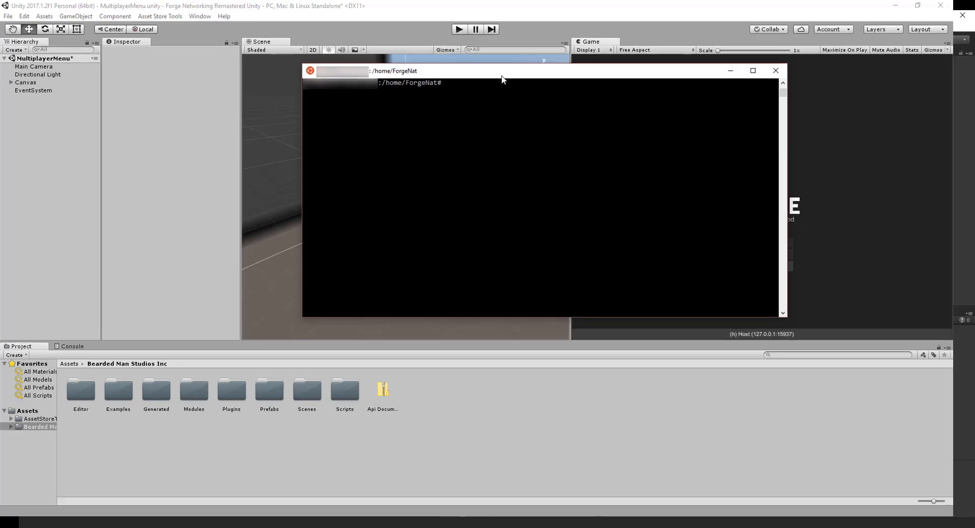
right_click(509, 80)
left_click(642, 203)
left_click(287, 42)
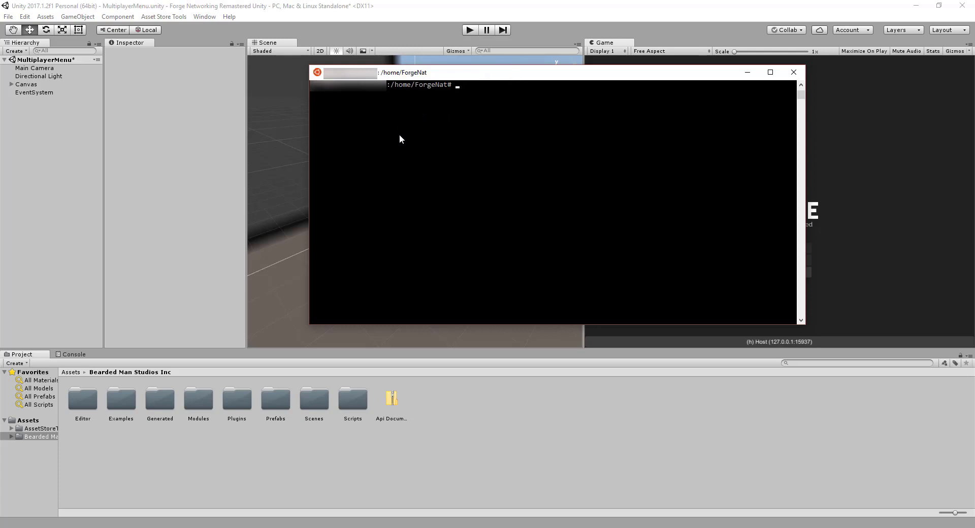
List the files in the ForgeNat folder and start the NAT server by running mono NatHolePunch.exe.
mouse_move(518, 79)
left_mouse_down()
mouse_move(495, 81)
mouse_move(511, 82)
left_mouse_up()
type("ls")
key("Return")
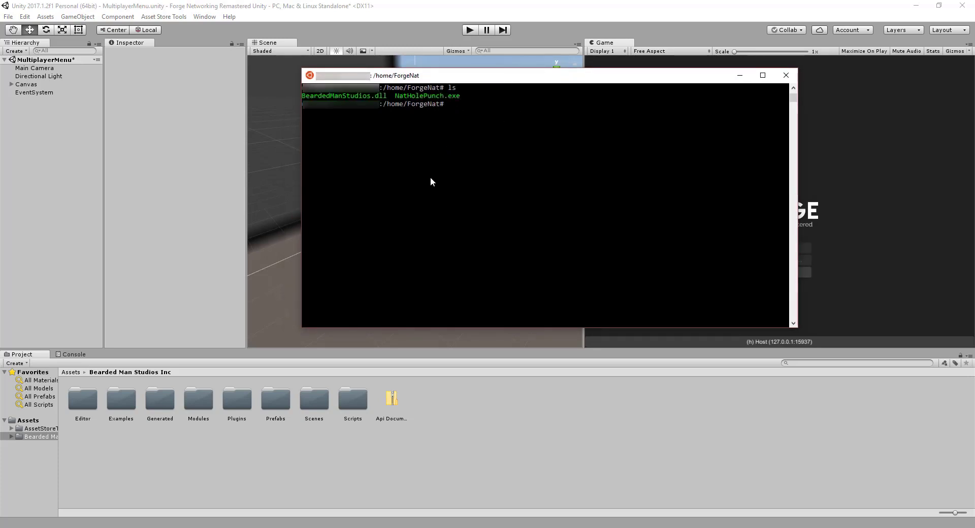
type("mono Nat")
key("Tab")
key("Return")
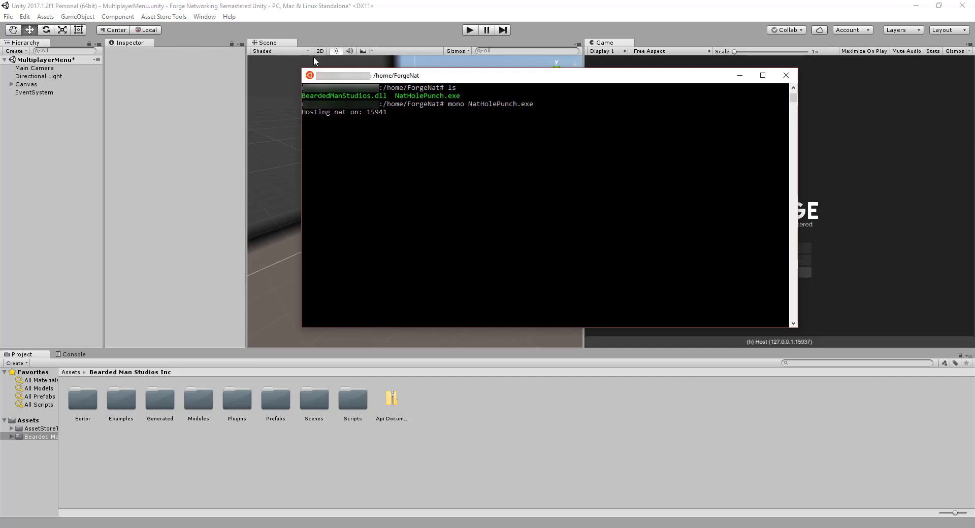
left_click_drag(370, 112, 371, 113)
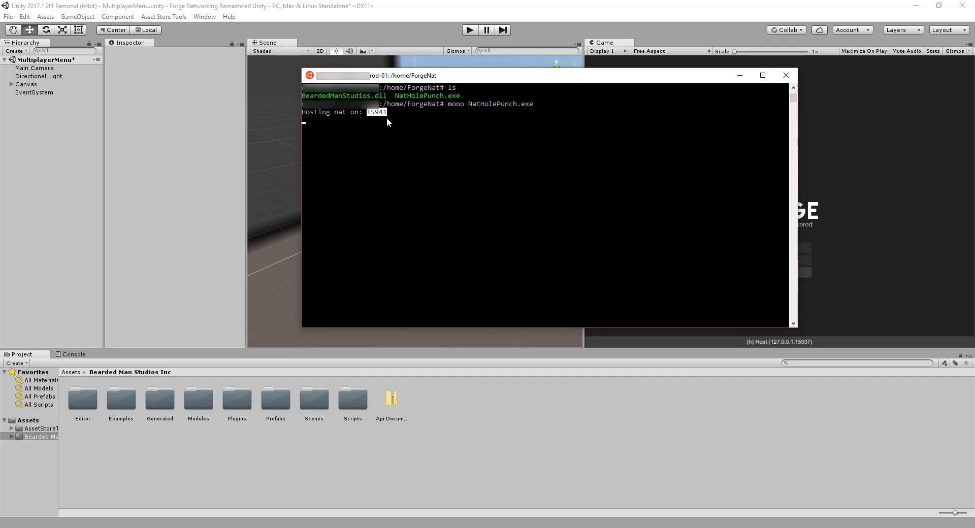
left_click(476, 135)
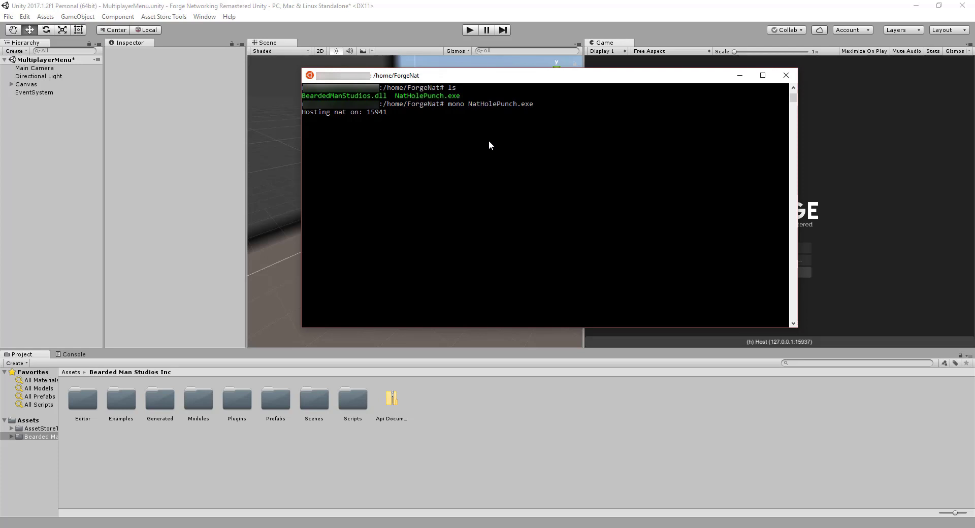
Check the Nat Server Host and Nat Server Port of the Canvas's Multiplayer Menu component in both Unity projects.
left_click(35, 86)
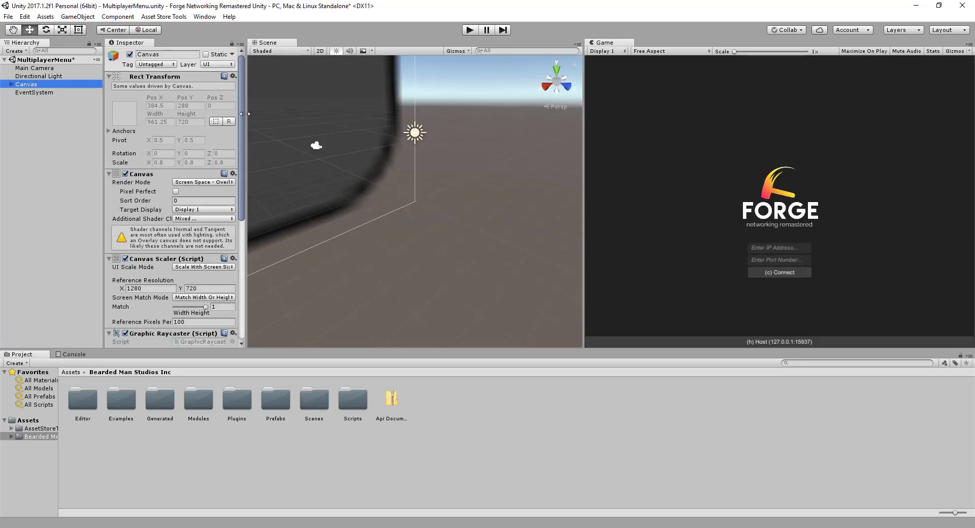
left_click_drag(242, 97, 245, 225)
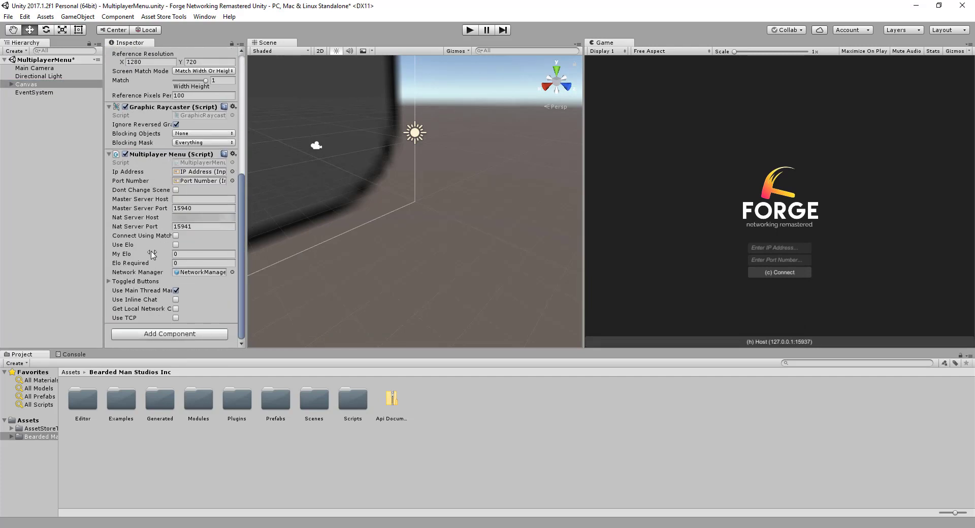
left_click(133, 218)
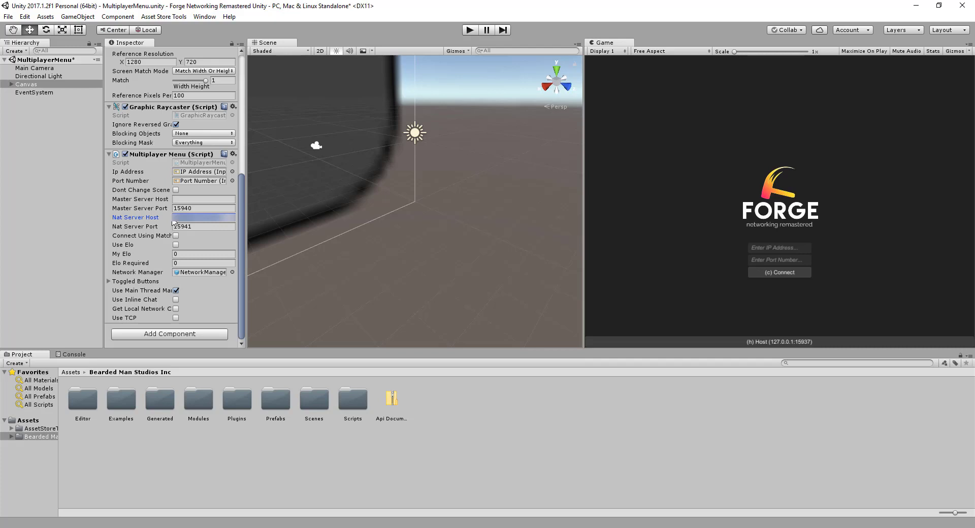
left_click(131, 230)
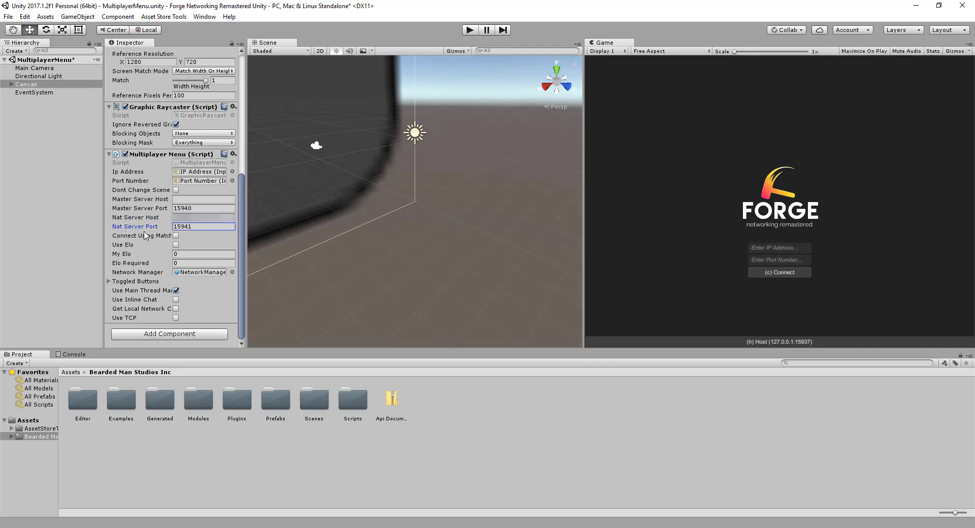
left_click_drag(193, 229, 170, 226)
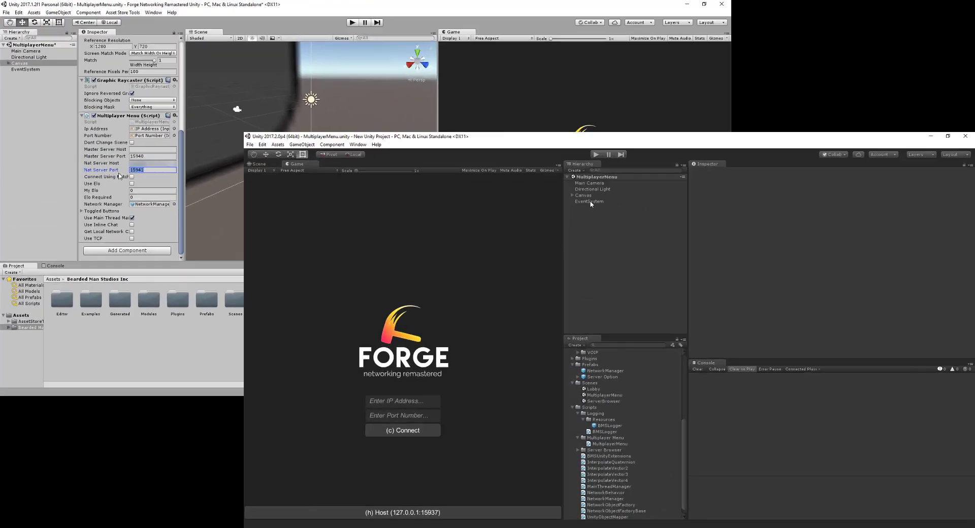
scroll(781, 179, "down", 10)
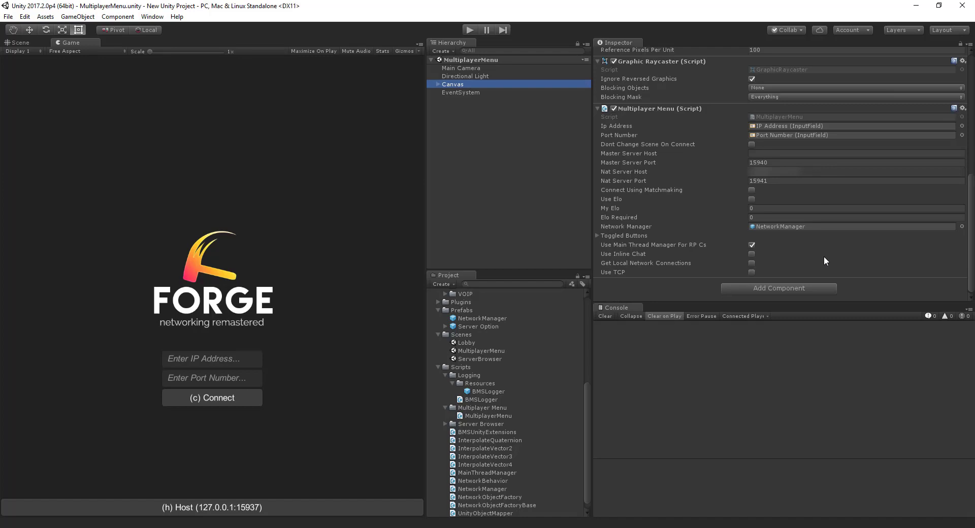
scroll(818, 244, "down", 1)
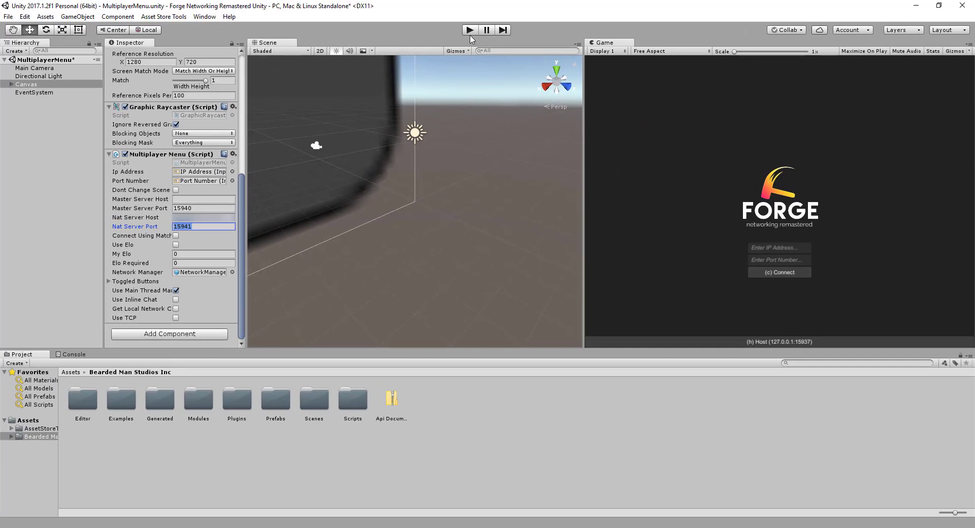
Play the MultiplayerMenu scene in the Forge Networking Remastered Unity project, collapse the in-game log and host the game.
left_click(387, 527)
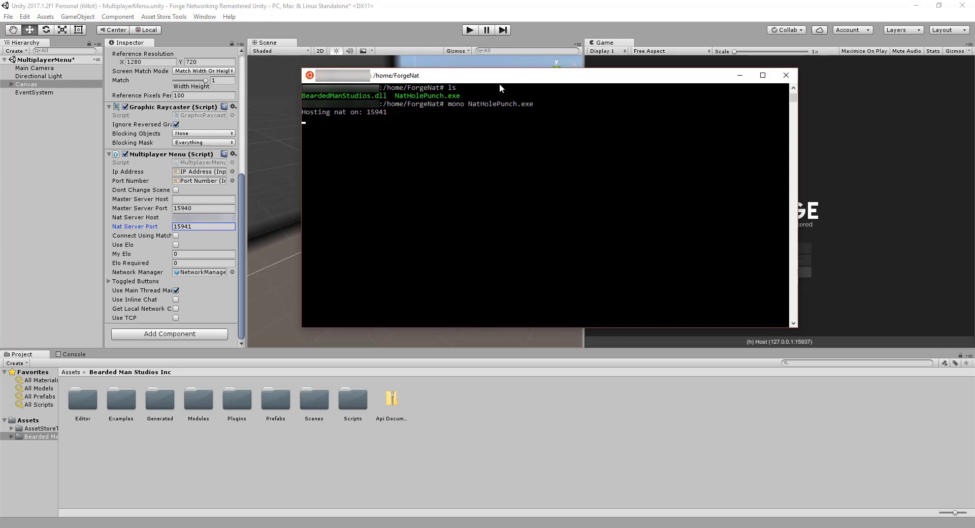
left_click_drag(499, 77, 531, 83)
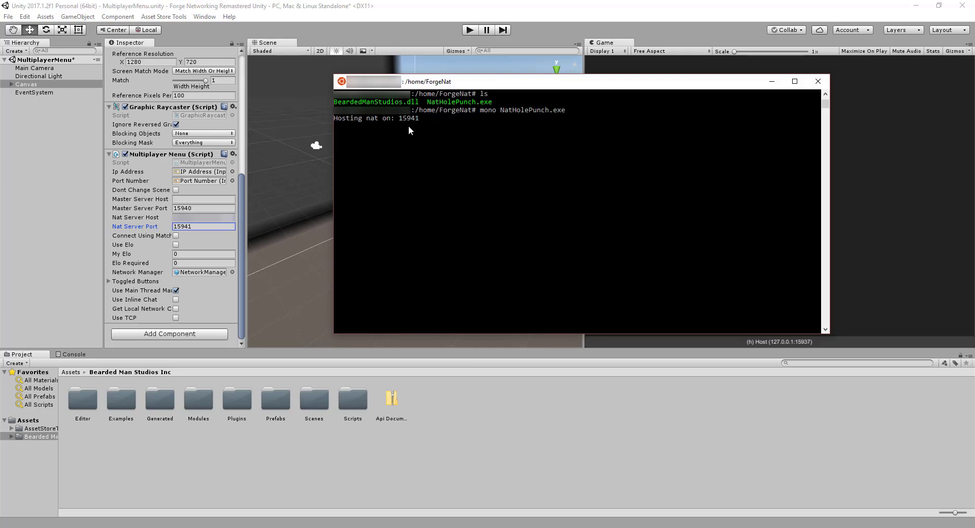
left_click(553, 31)
left_click(468, 31)
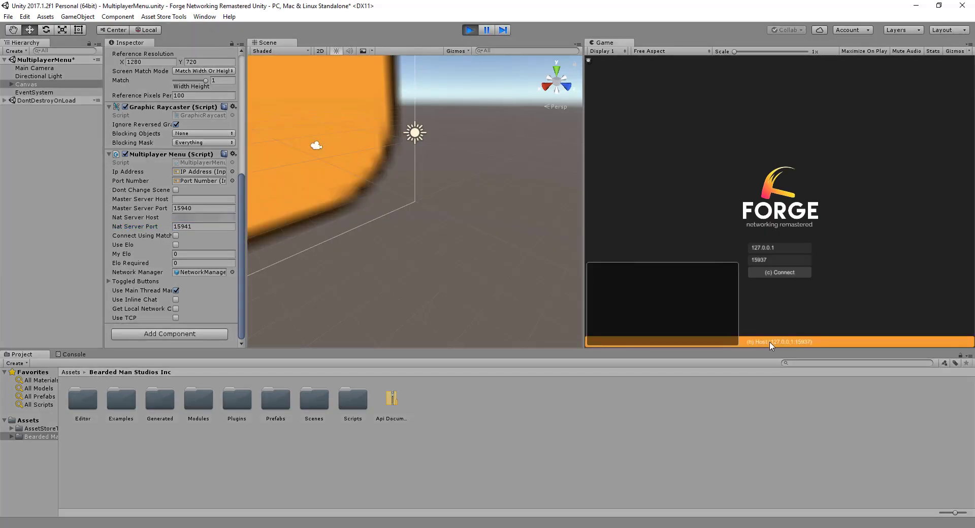
left_click(589, 60)
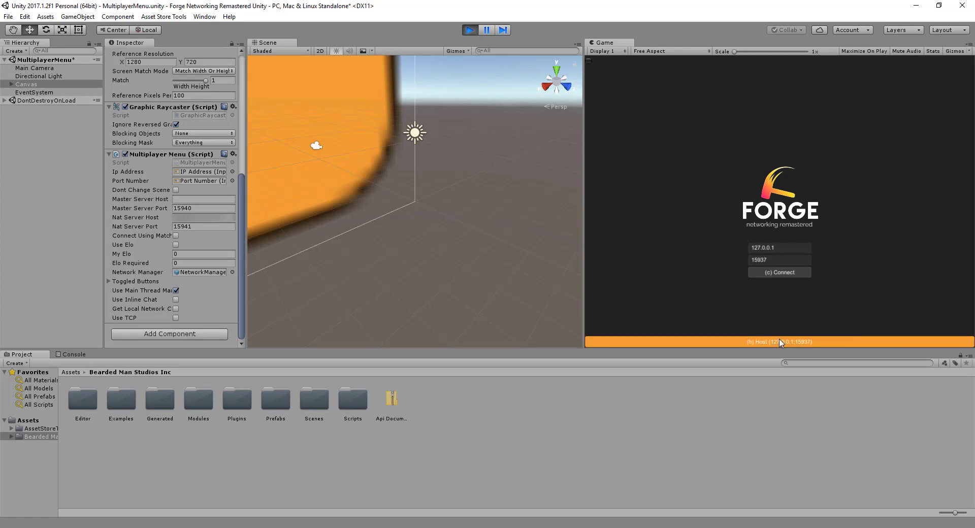
left_click(780, 342)
In the hosted game, move the camera around the starting cube and place three more cubes against it.
left_click(703, 222)
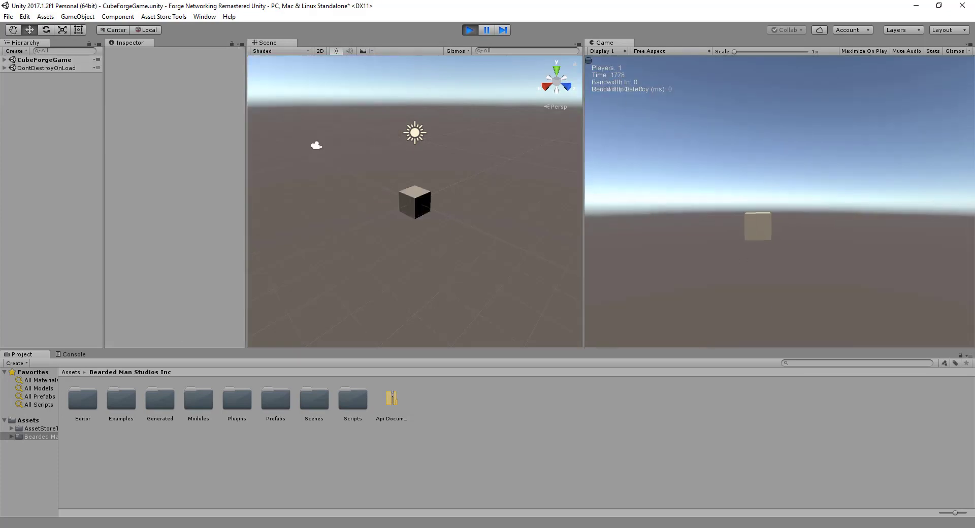
key("a")
key("w")
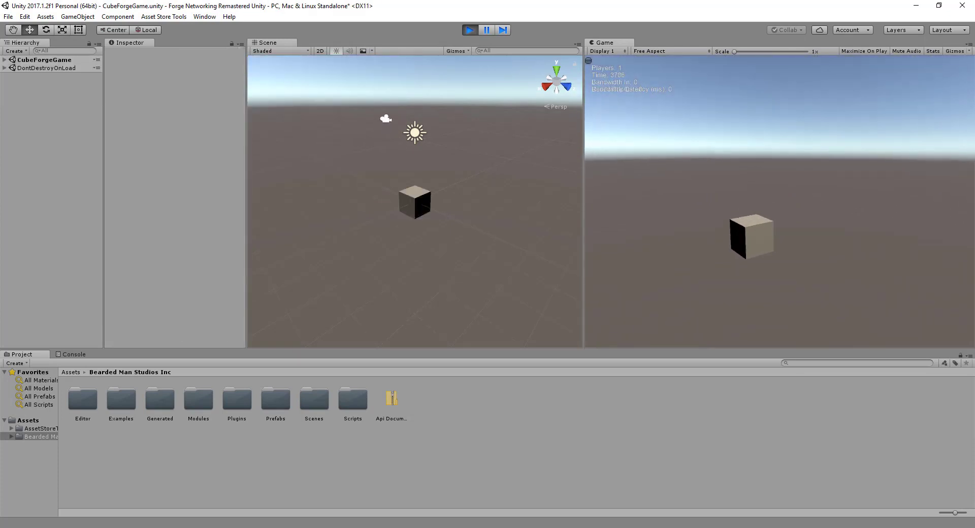
left_click(762, 257)
left_click(743, 250)
left_click(747, 235)
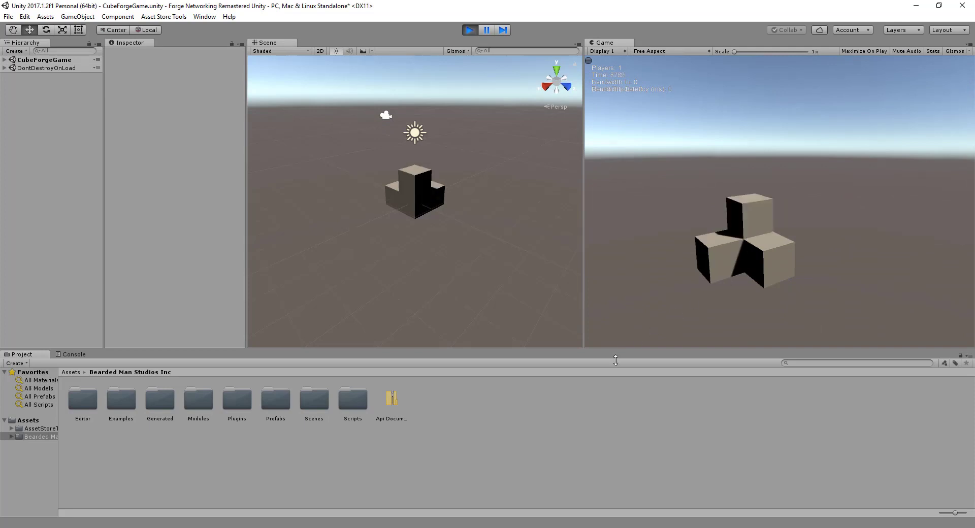
Examine the NAT server's terminal output for the hosted server's registration and port.
left_click(384, 527)
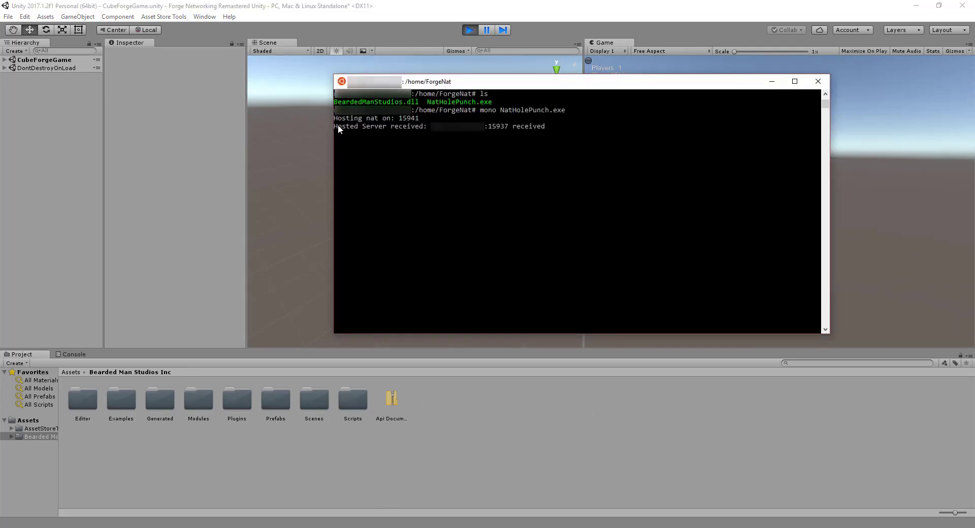
left_click_drag(337, 126, 405, 128)
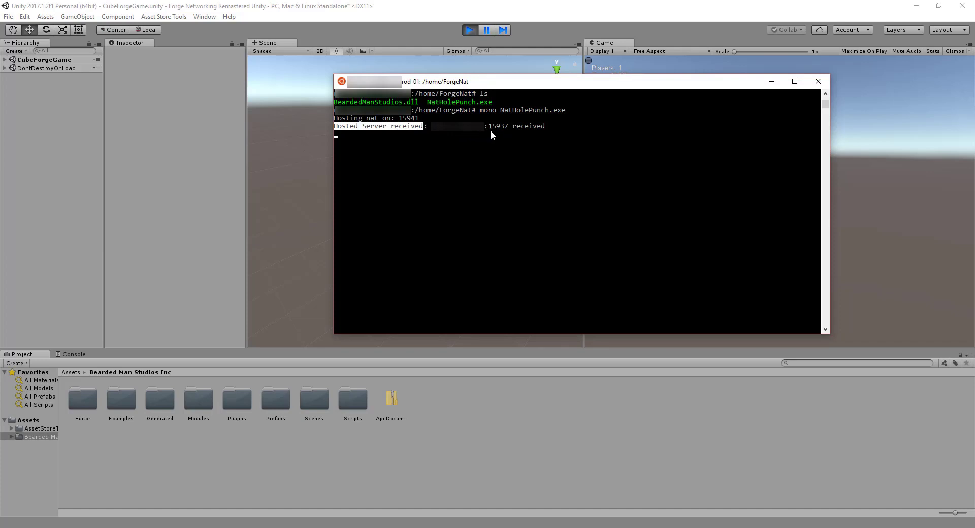
left_click_drag(489, 126, 508, 127)
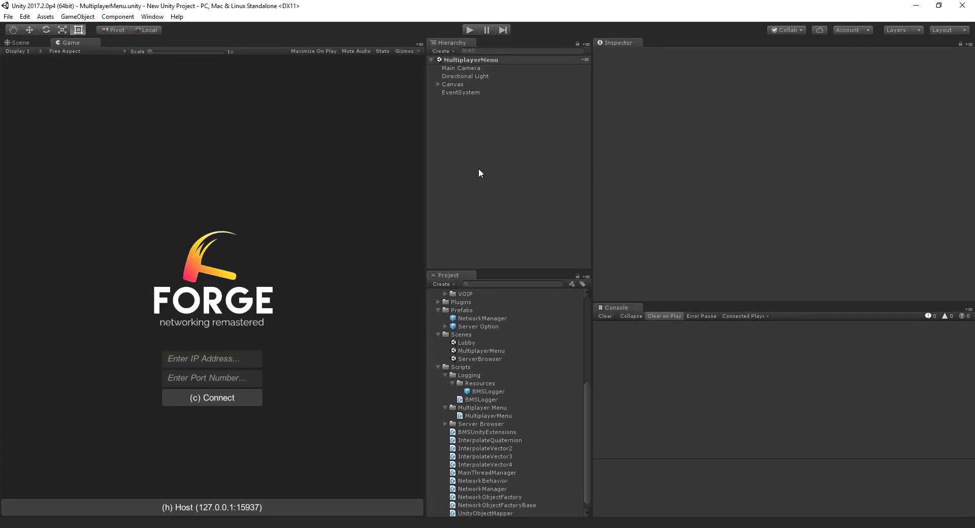
Play the MultiplayerMenu scene in New Unity Project, paste the host's IP address and connect to the host as a client.
left_click(469, 29)
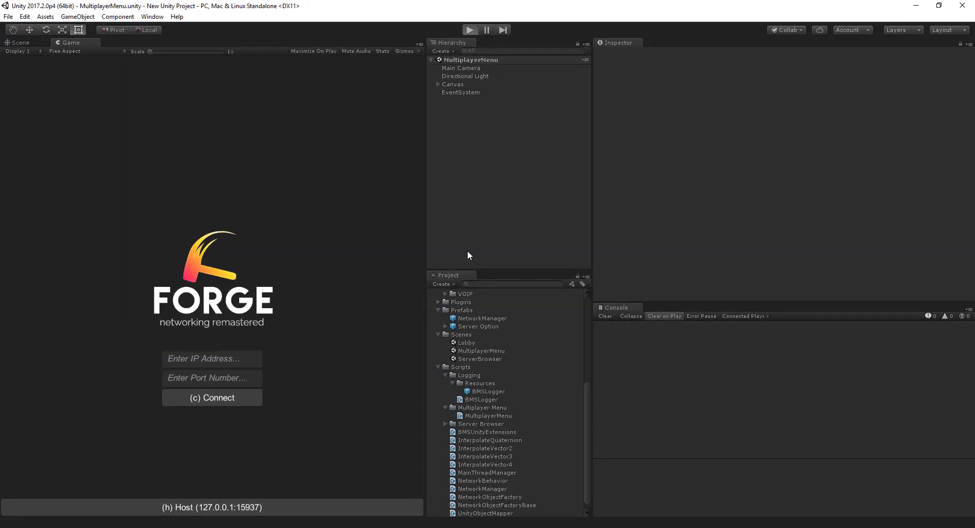
left_click(243, 355)
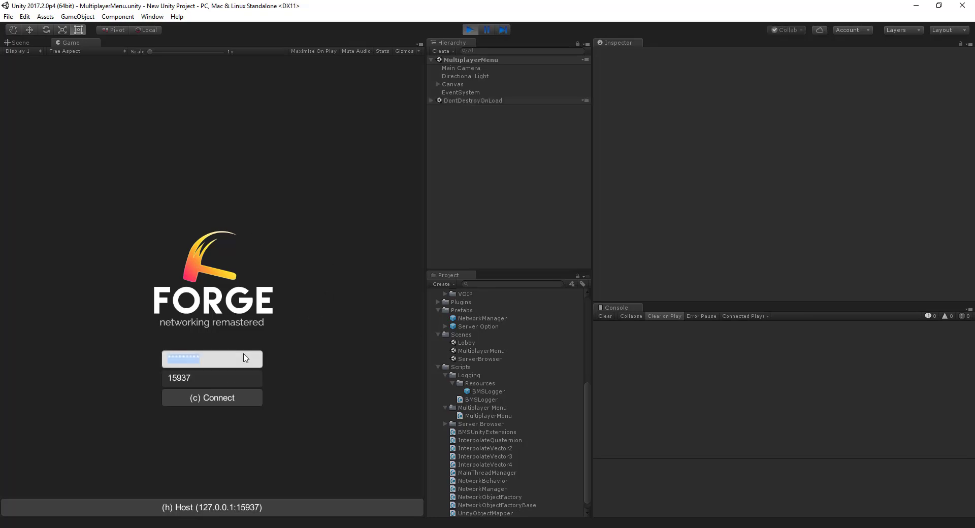
key("ctrl+v")
left_click(327, 303)
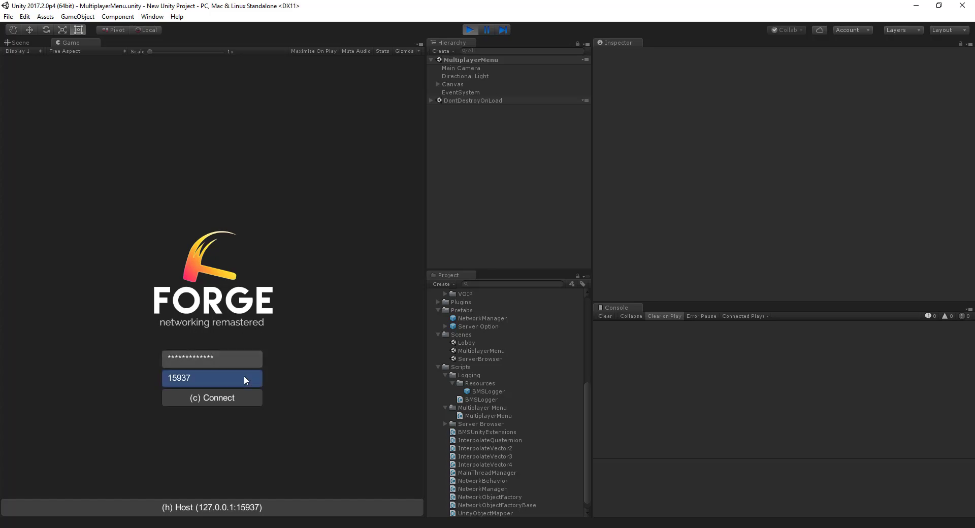
left_click(228, 403)
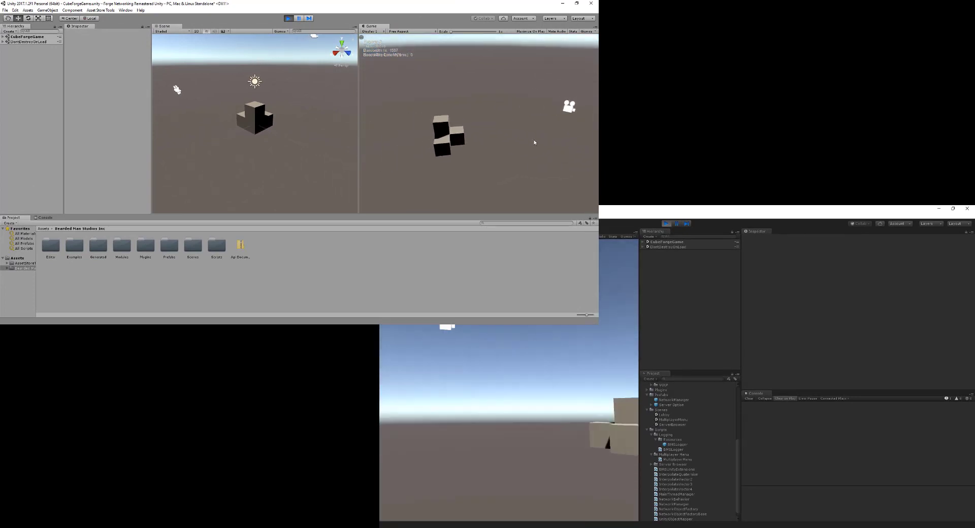
Add one cube to the stack from the host's game and a row of cubes extending from it in the client's game.
left_click(463, 131)
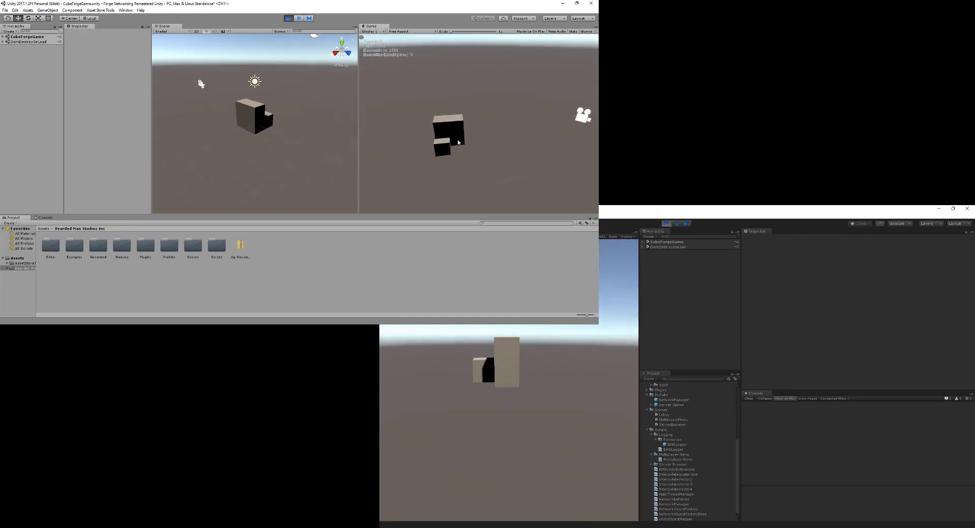
left_click(511, 384)
left_click(511, 384)
left_click(509, 391)
left_click(509, 399)
left_click(508, 401)
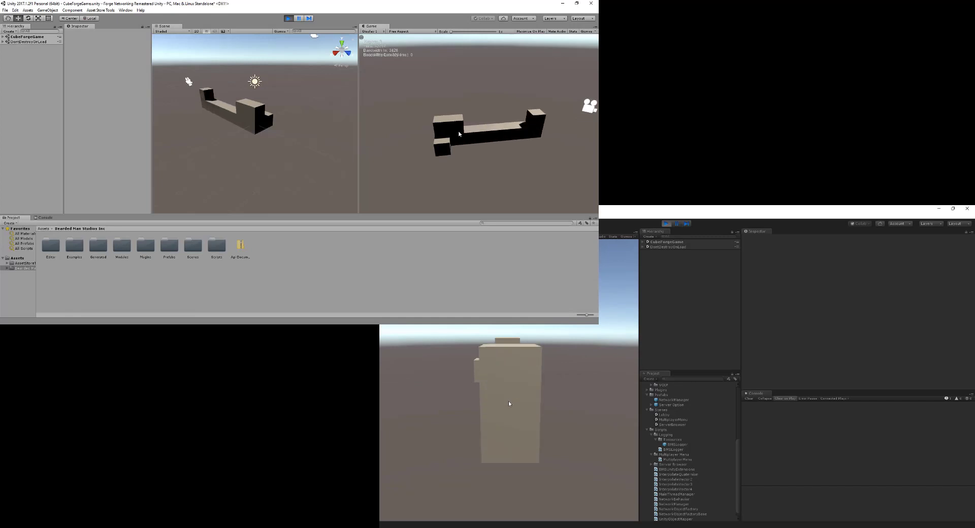
In the client's game, remove the added row and the stacked cubes until only two adjacent cubes remain.
right_click(508, 401)
right_click(509, 401)
right_click(509, 399)
right_click(509, 393)
left_click(509, 390)
left_click(509, 389)
right_click(509, 385)
right_click(510, 380)
right_click(510, 376)
right_click(510, 363)
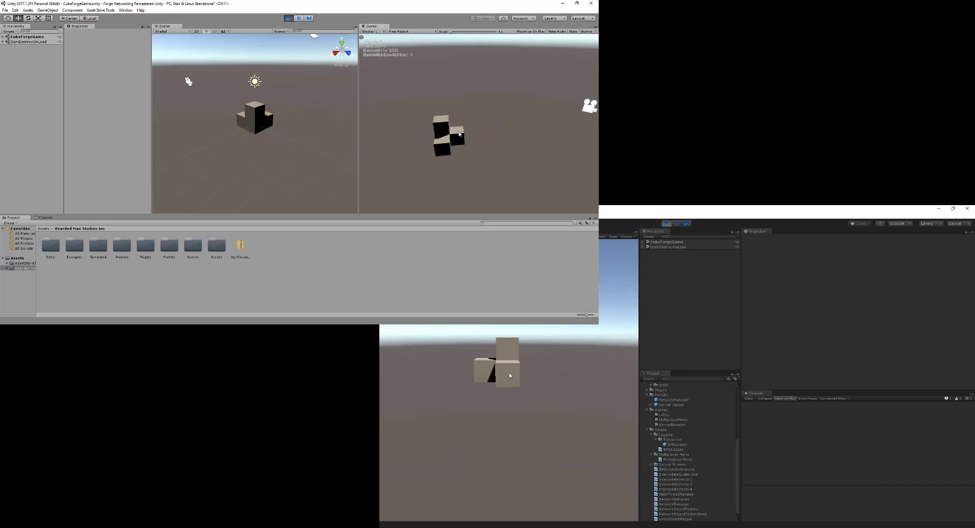
right_click(510, 372)
right_click(509, 359)
left_click(505, 369)
right_click(509, 382)
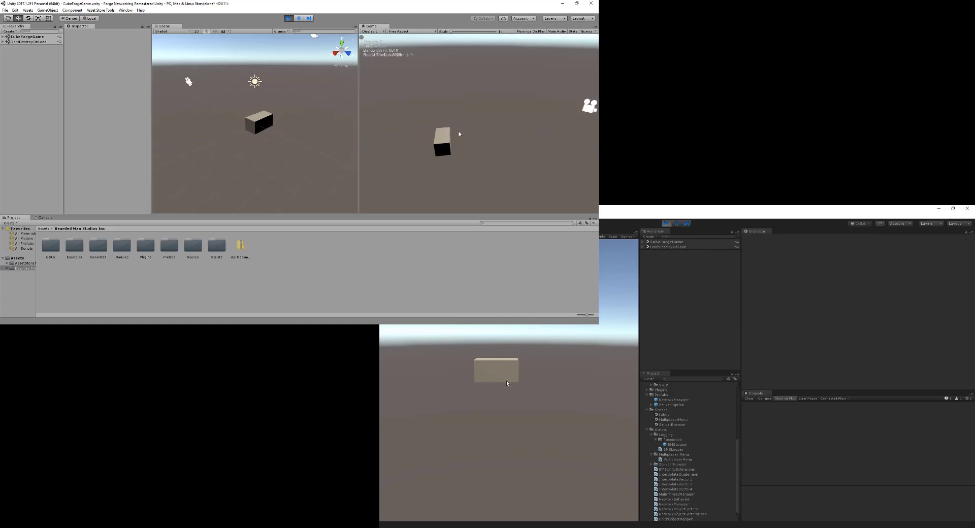
Place a row of cubes extending from one of the two remaining cubes in the client's game, forming an L shape.
left_click(500, 381)
left_click(500, 383)
left_click(501, 384)
left_click(502, 386)
left_click(503, 389)
Fly the client's camera around the L-shaped row of cubes to check its movement in the host's game view.
key("w")
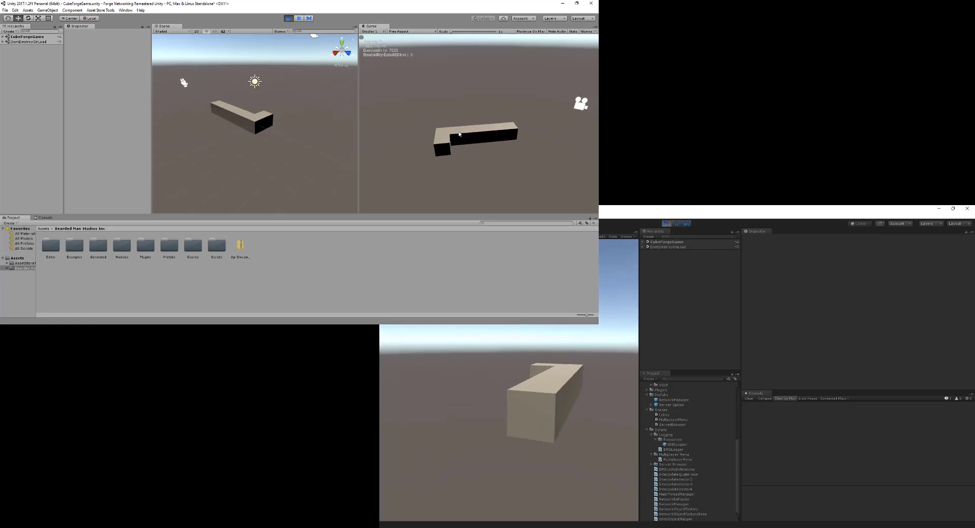
key("s")
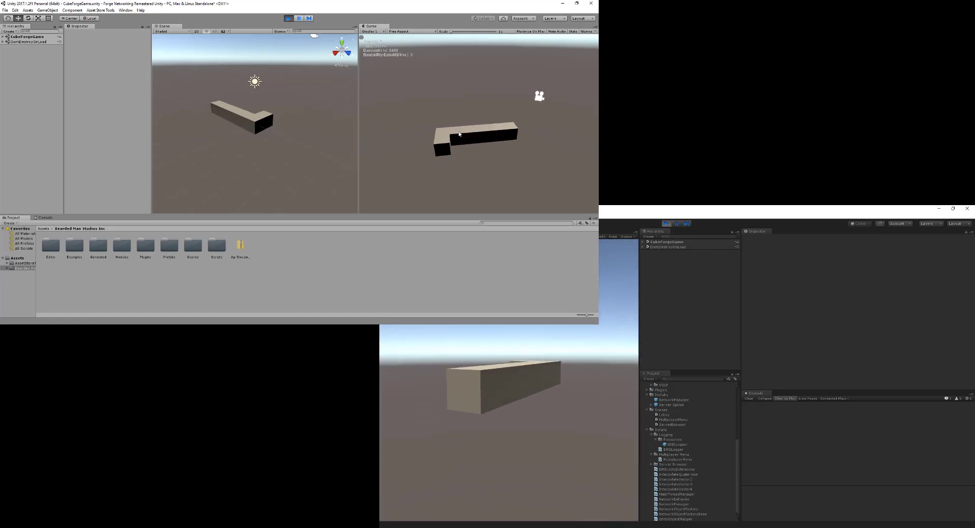
key("w")
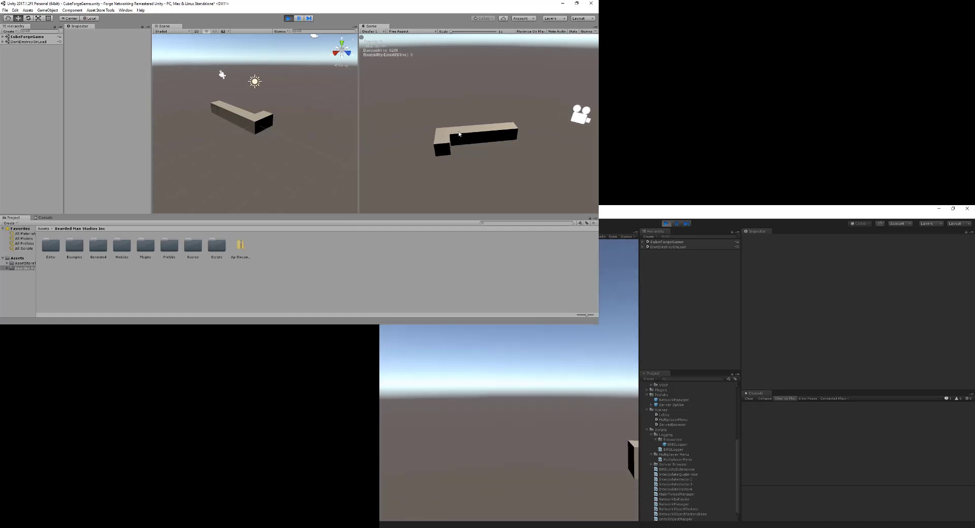
key("s")
key("a")
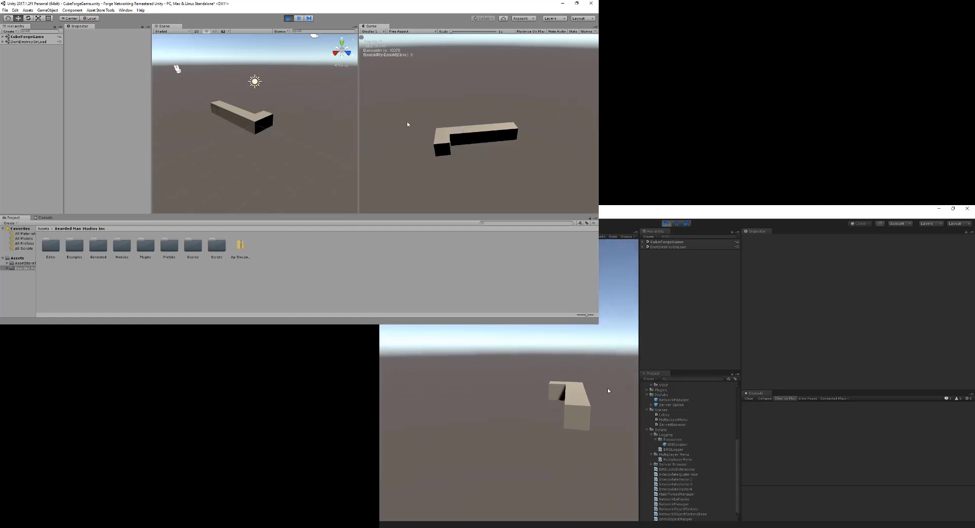
In the client's game, stack a cube on the far end of the L-shaped row and extend more cubes outward behind it.
left_click(581, 401)
left_click(581, 379)
left_click(582, 391)
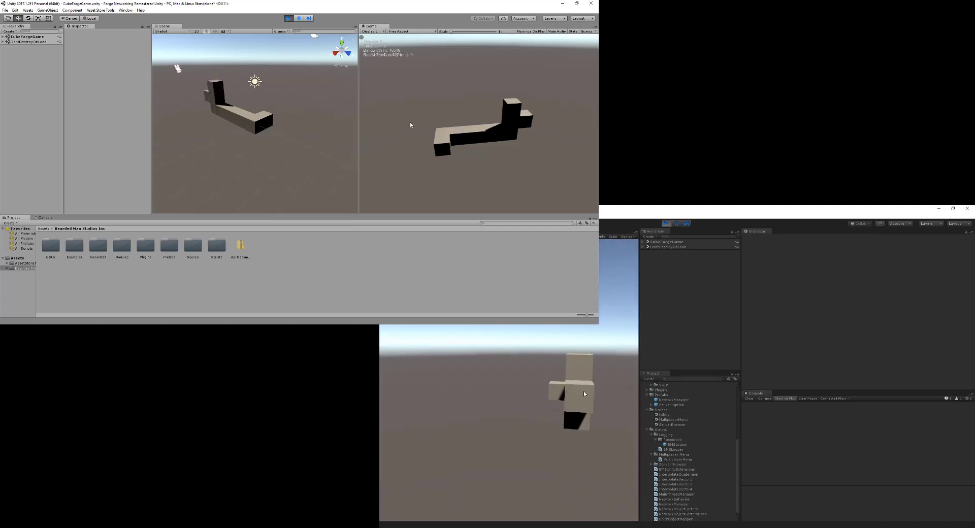
left_click(581, 394)
left_click(581, 385)
left_click(581, 384)
left_click(581, 383)
In the client's game, remove the raised cubes, the long row and one of the two base cubes, leaving a single cube.
right_click(580, 383)
right_click(581, 383)
right_click(580, 383)
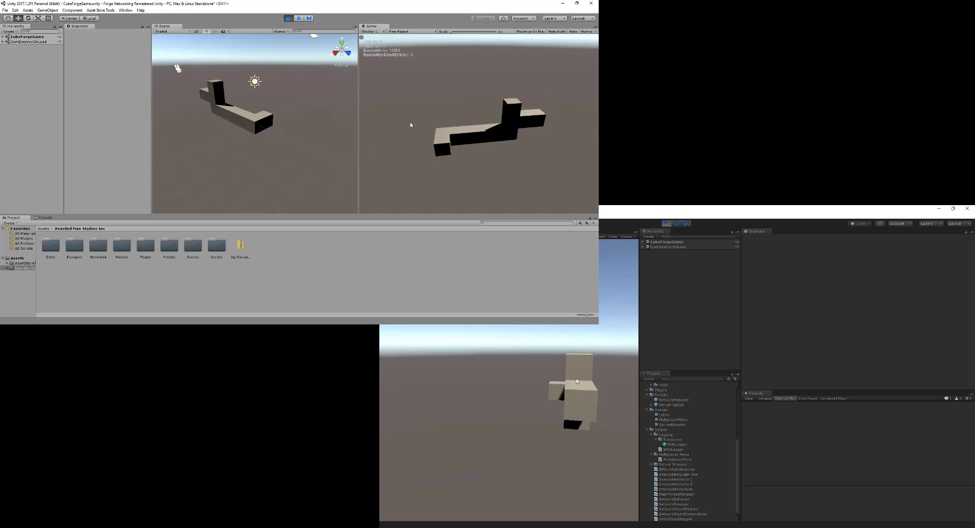
right_click(580, 381)
right_click(579, 399)
right_click(578, 397)
right_click(578, 400)
right_click(577, 403)
right_click(576, 401)
right_click(575, 400)
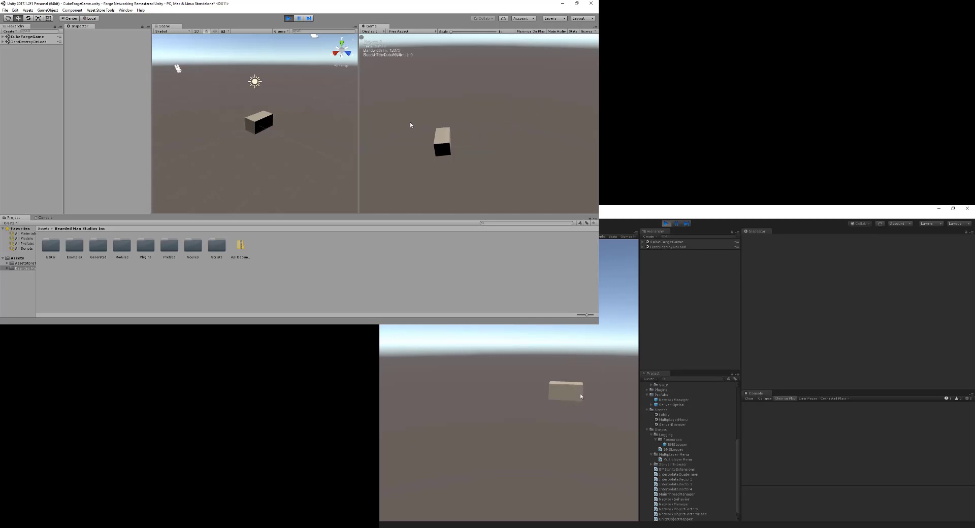
key("d")
right_click(554, 401)
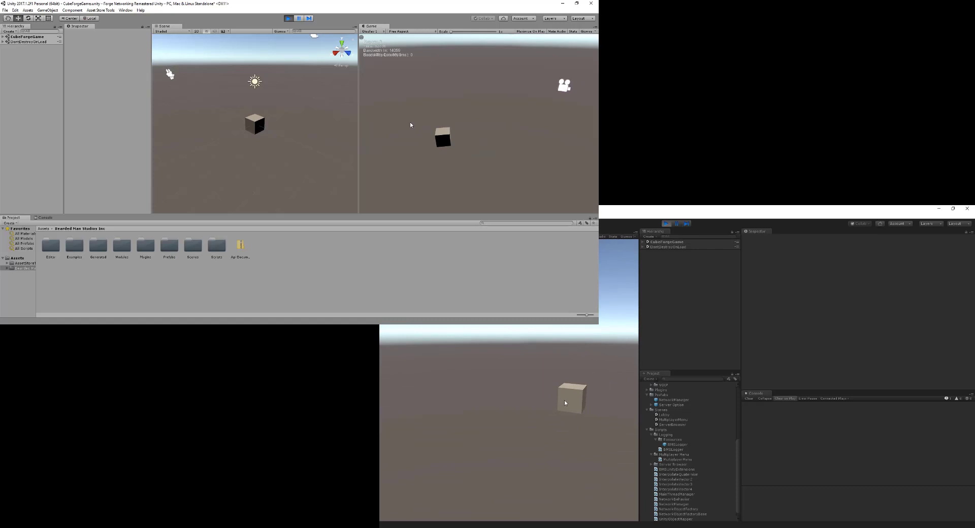
Build a straight row of cubes from the single cube in the client's game, with one cube raised near its far end.
left_click(567, 400)
left_click(566, 404)
left_click(565, 409)
left_click(564, 413)
left_click(563, 415)
left_click(562, 416)
left_click(550, 404)
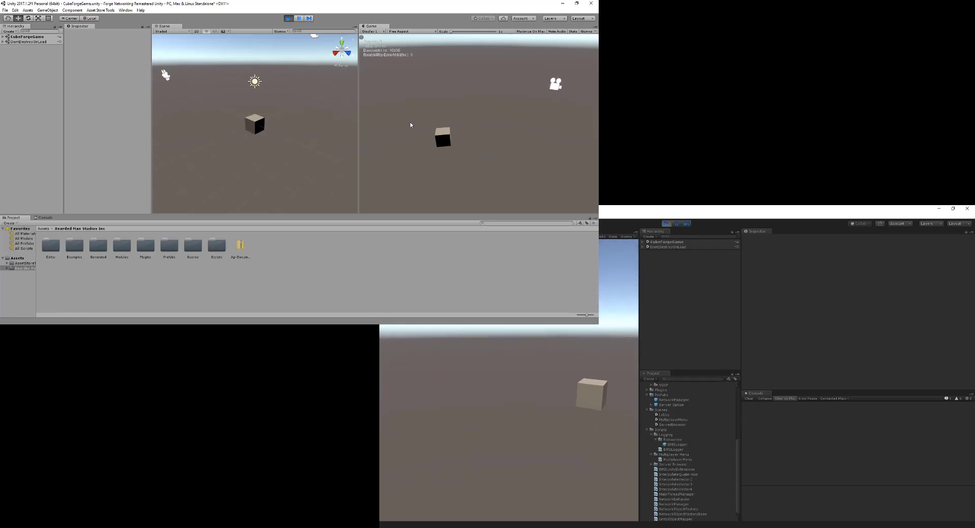
left_click(578, 400)
left_click(578, 400)
left_click(580, 405)
left_click(592, 396)
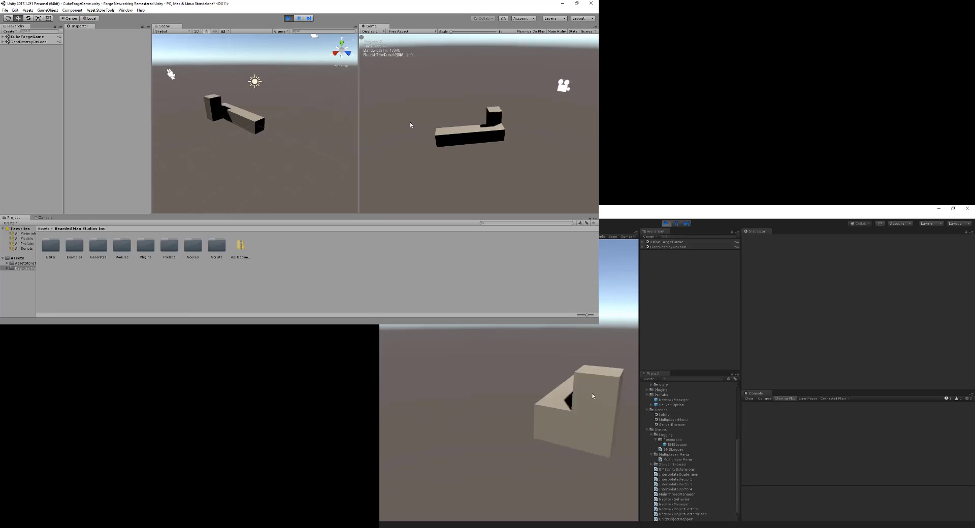
Remove the raised cube and the whole new row in the client's game, keeping only the original cube.
left_click(592, 397)
right_click(591, 406)
right_click(590, 406)
right_click(587, 410)
right_click(584, 415)
left_click(584, 414)
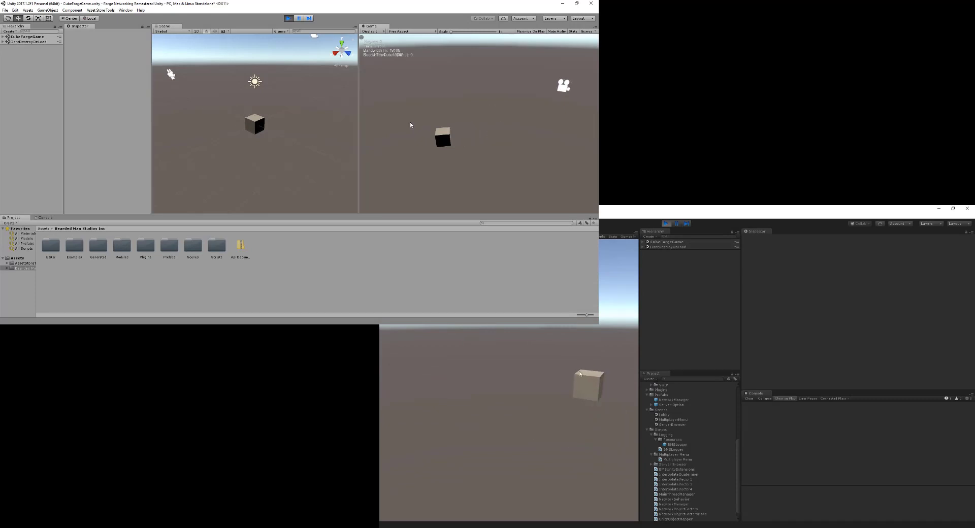
In the client's game, build a longer straight row from the single cube and stack two adjacent cubes on its middle.
key("w")
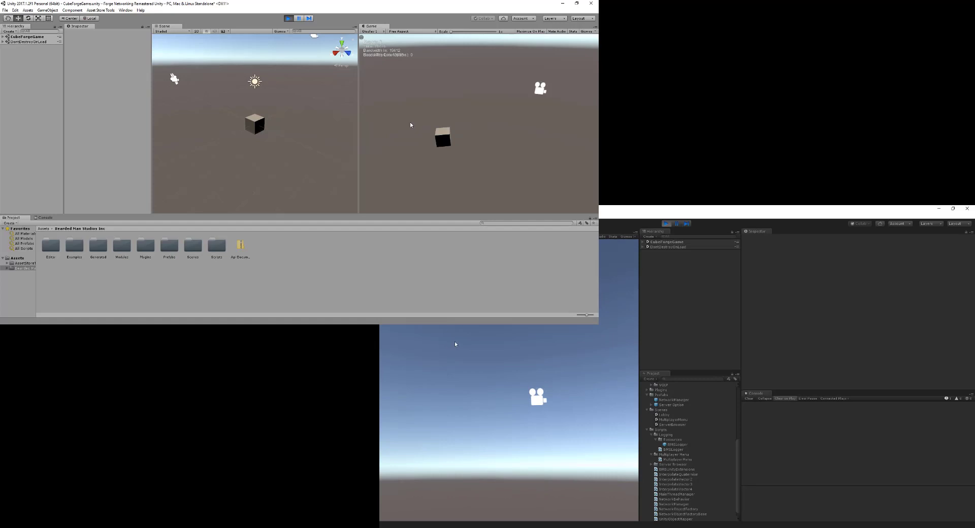
left_click(597, 433)
double_click(581, 442)
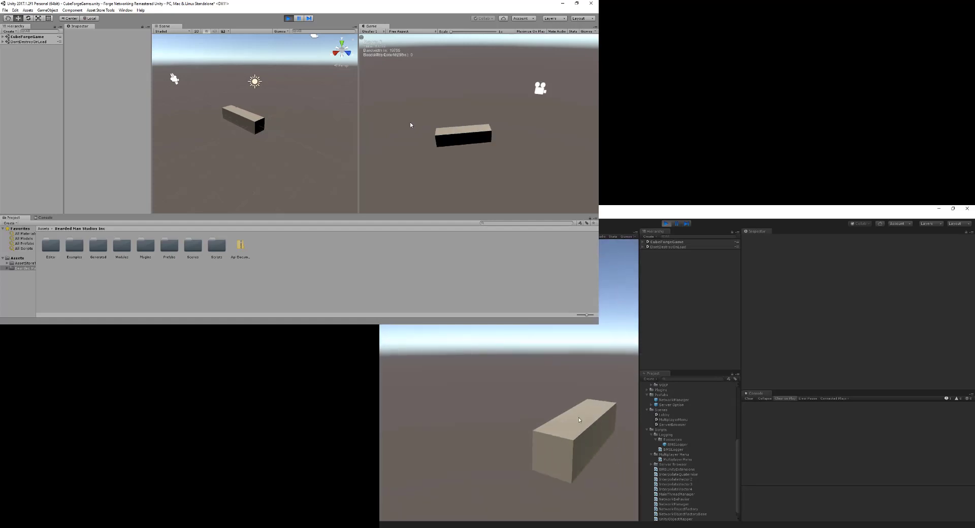
double_click(581, 425)
left_click(554, 440)
left_click(555, 442)
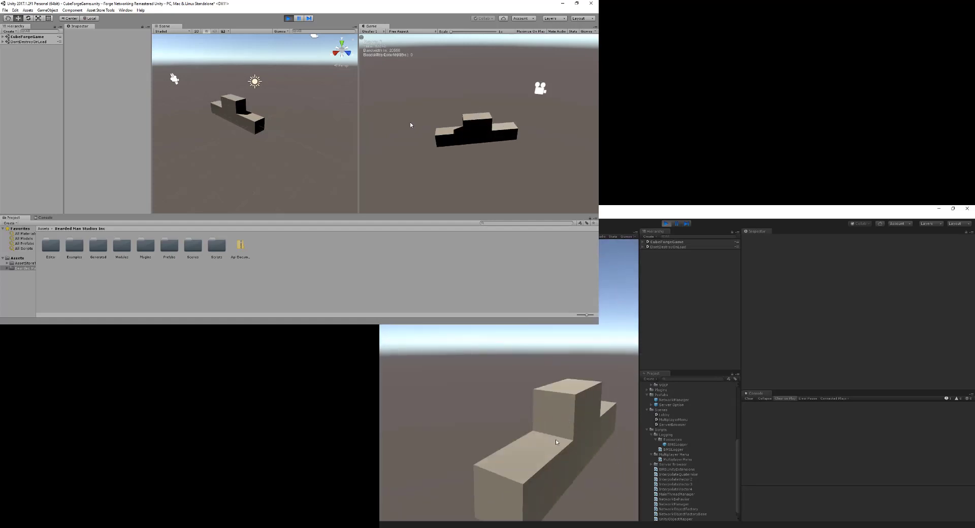
key("a")
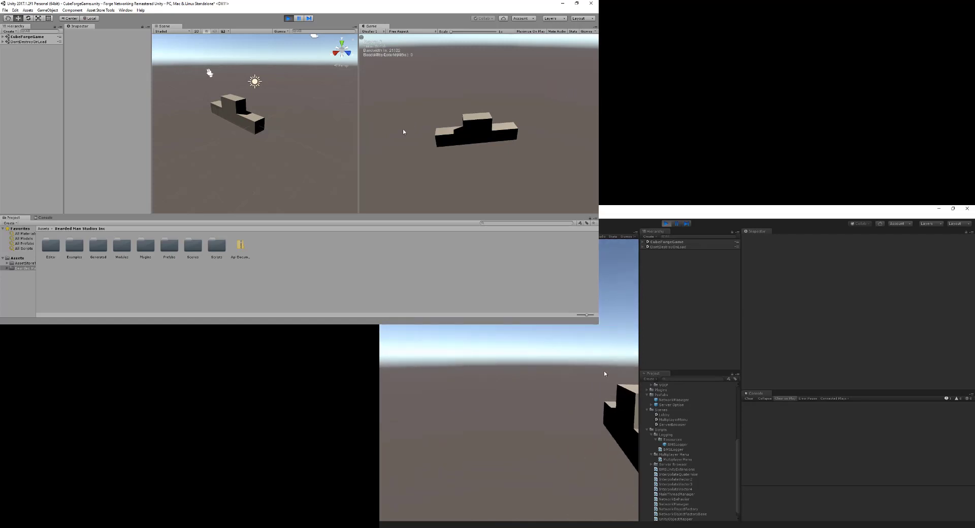